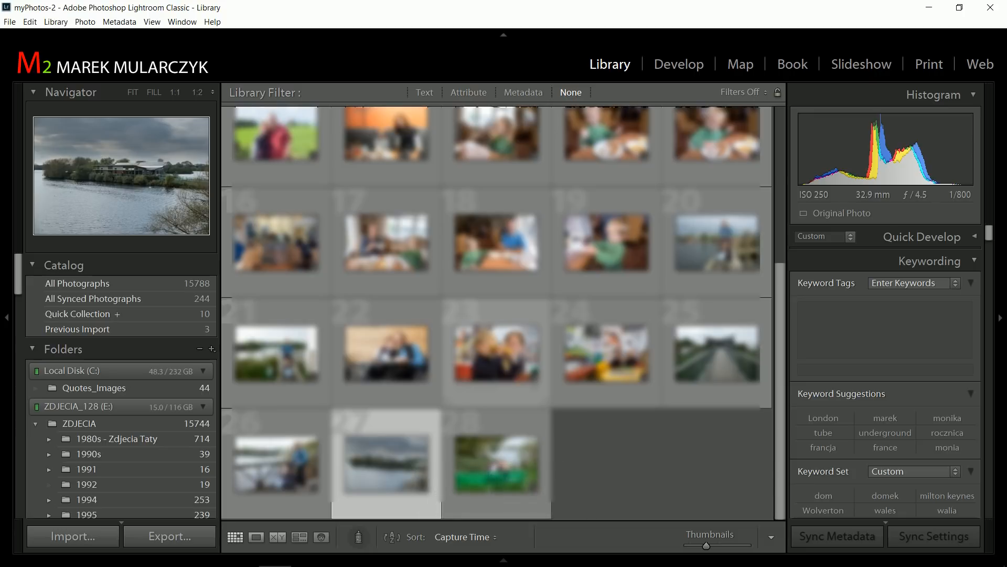
Start an import from the F: camera or card reader source and unmark all of its photos
click(631, 477)
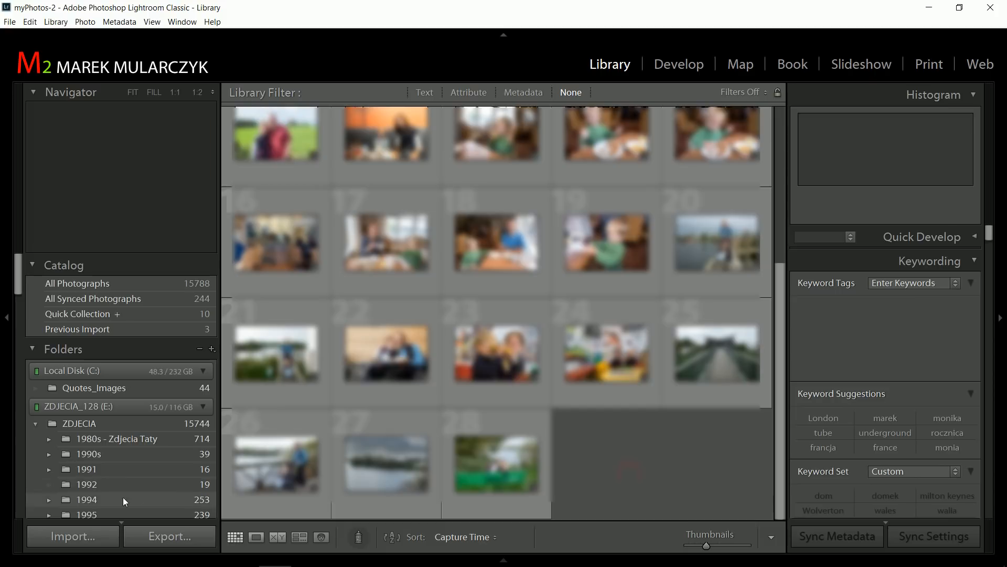
click(87, 542)
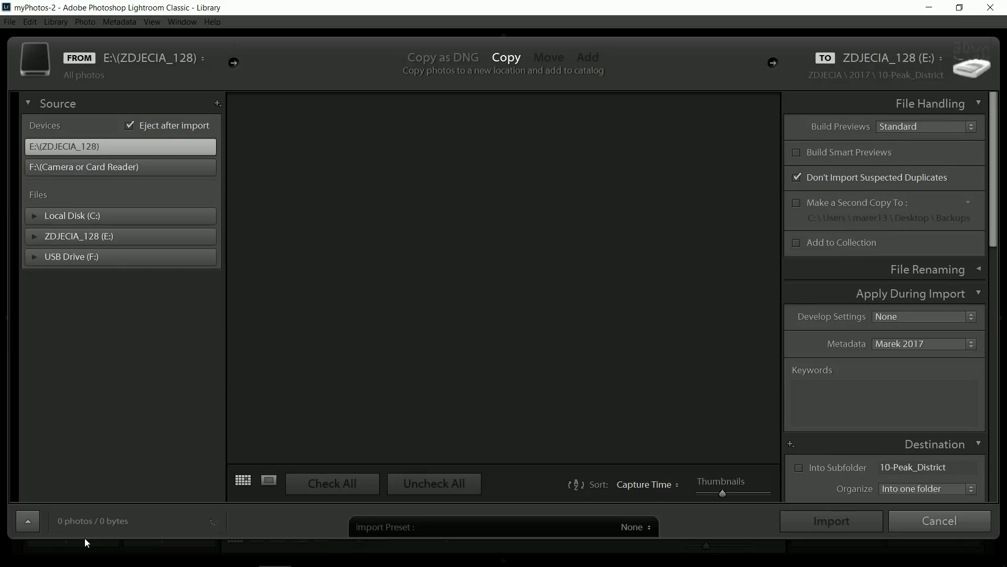
click(136, 167)
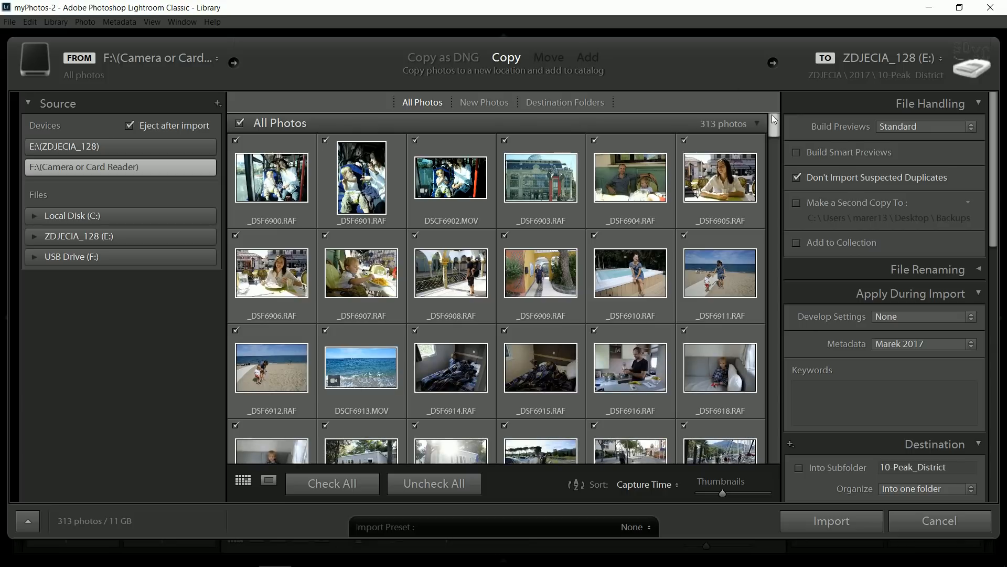
drag(775, 120, 773, 461)
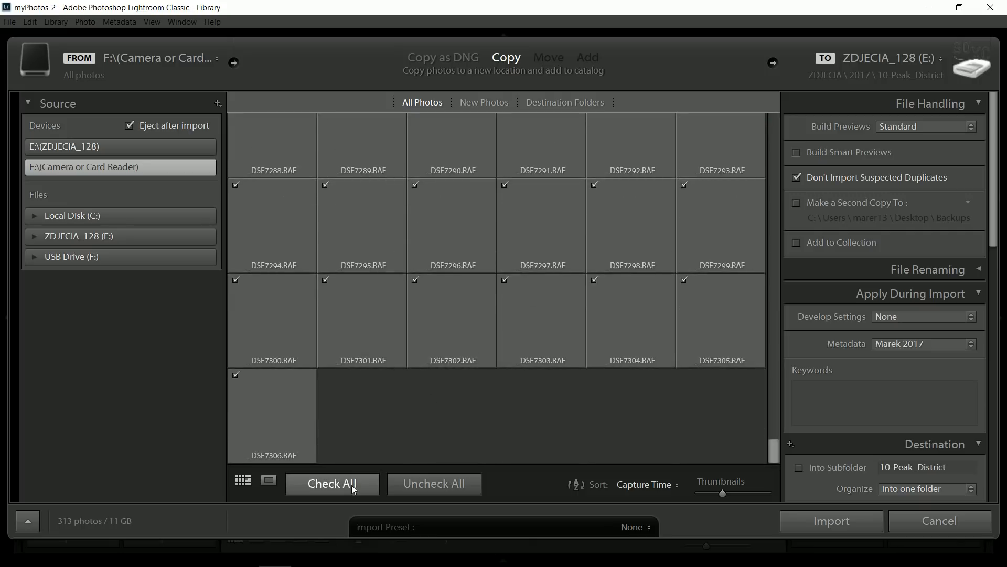
click(420, 488)
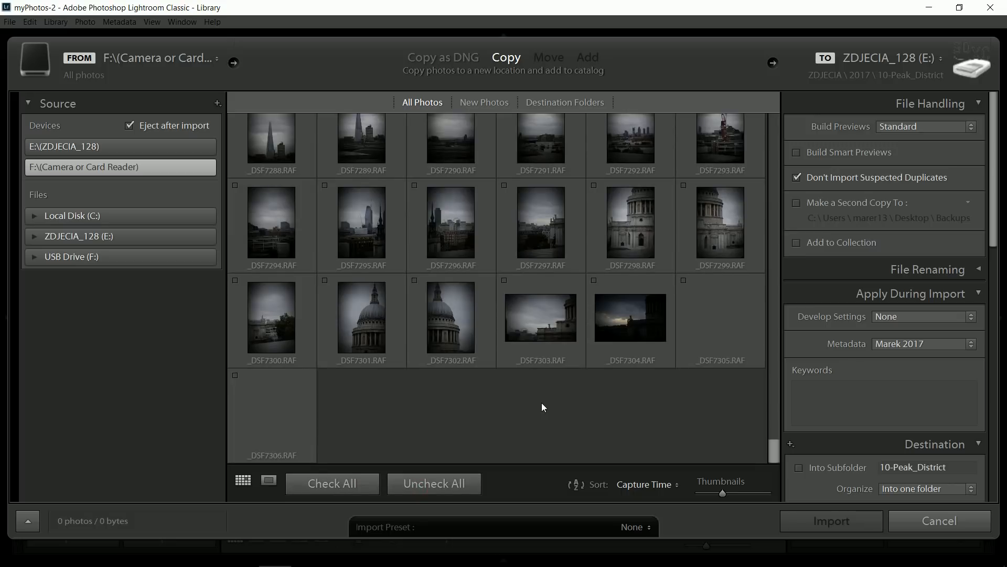
Mark only _DSF7304.RAF and _DSF7303.RAF for import
click(972, 128)
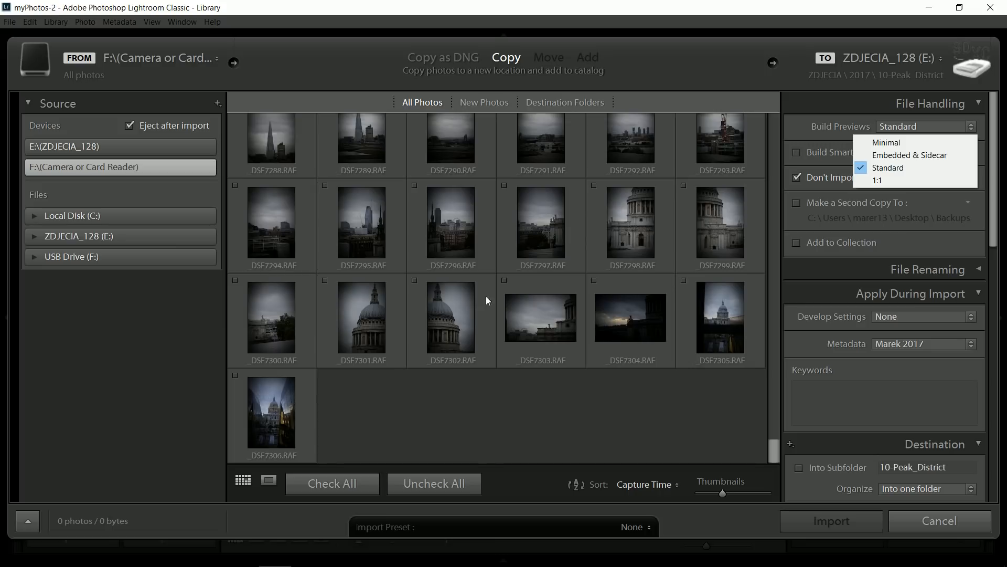
click(591, 283)
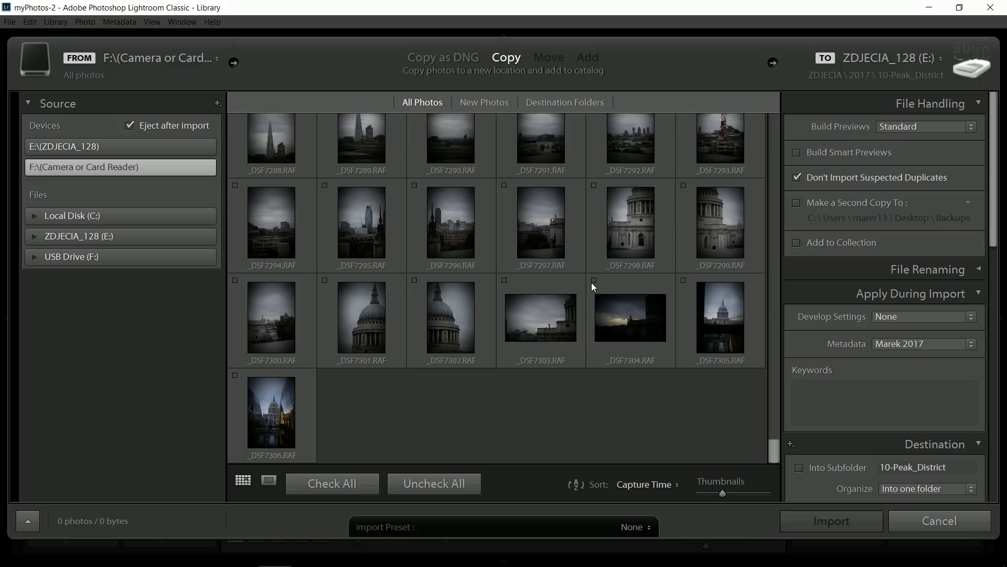
click(591, 283)
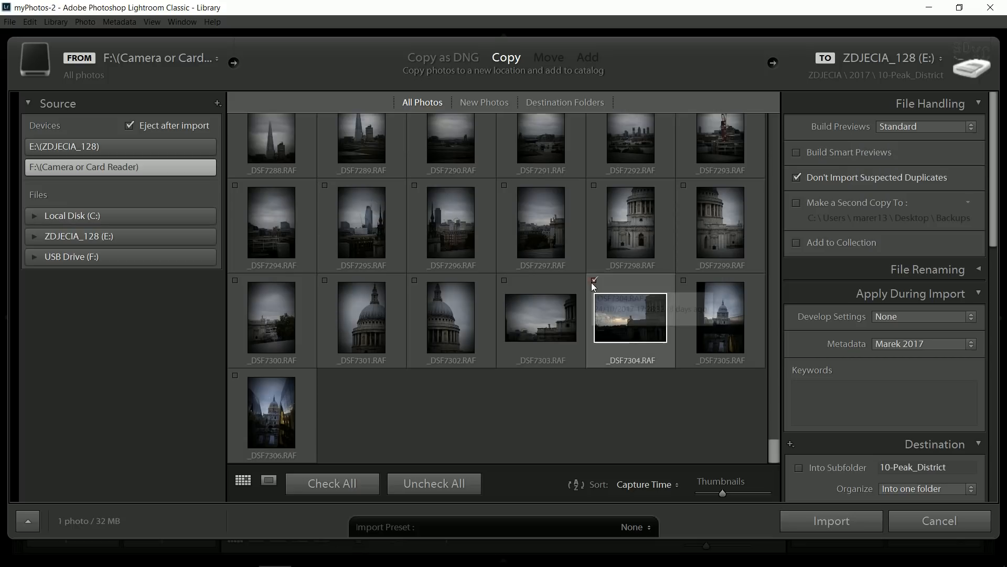
click(504, 280)
Set the import previews to Embedded & Sidecar and import the marked photos into the 10-Peak_District folder
click(921, 125)
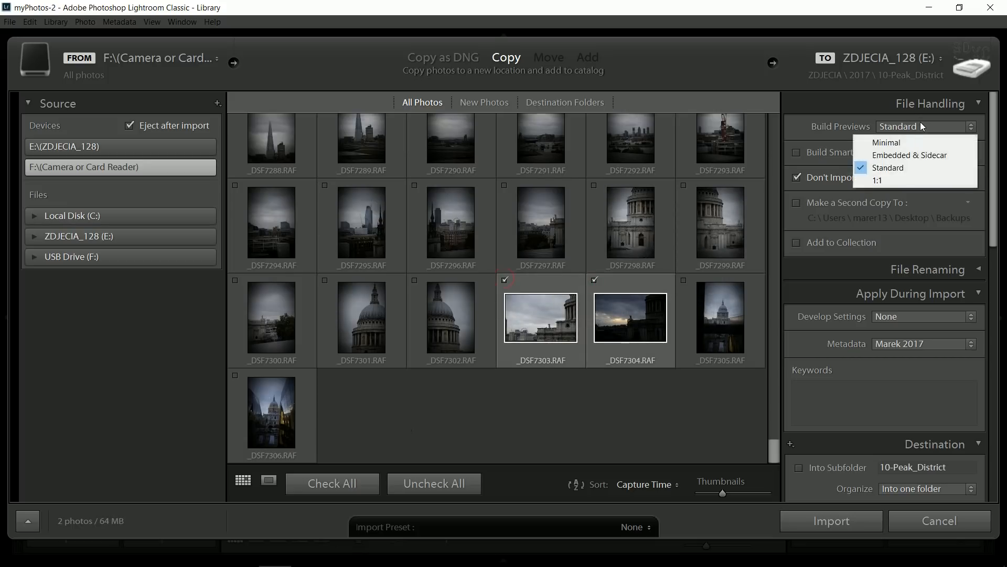
click(896, 159)
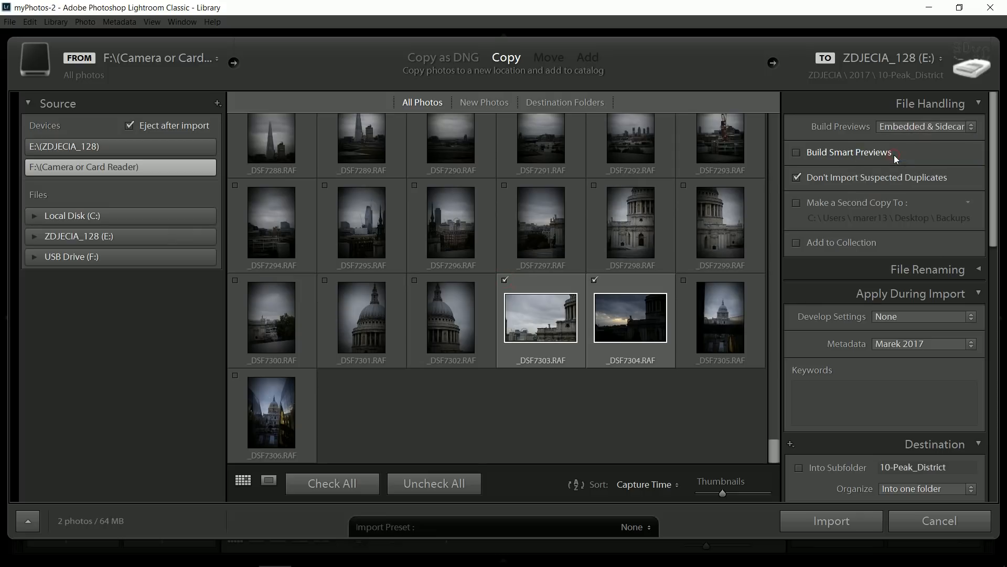
drag(993, 206, 998, 375)
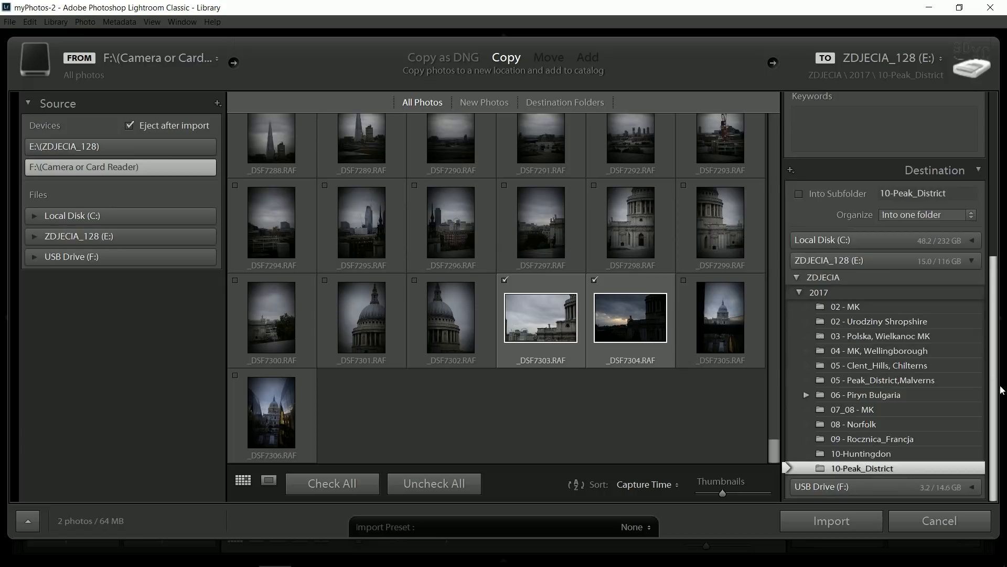
click(829, 522)
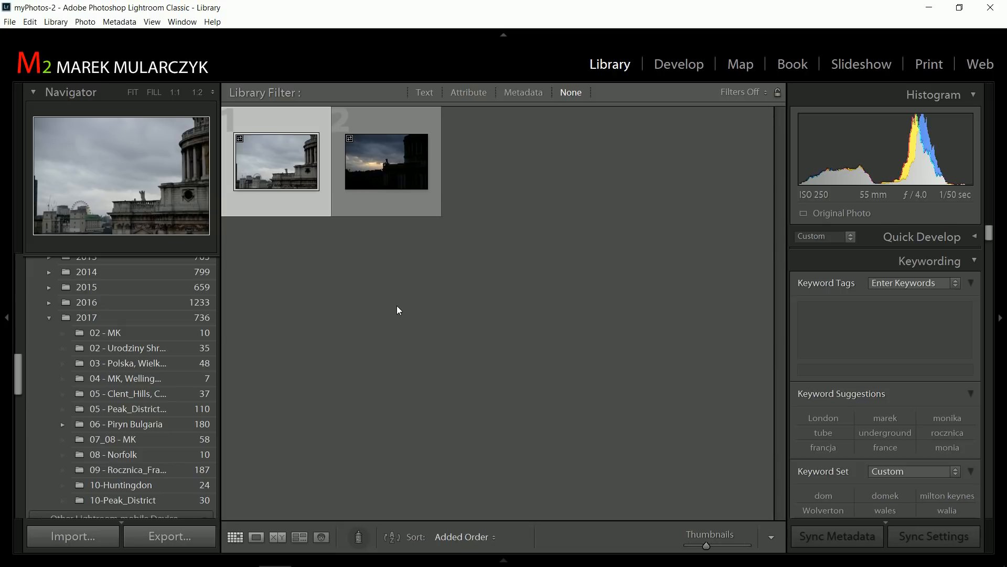
Review the general preferences for the option that replaces embedded previews with standard previews during idle time, and leave without changes
click(32, 24)
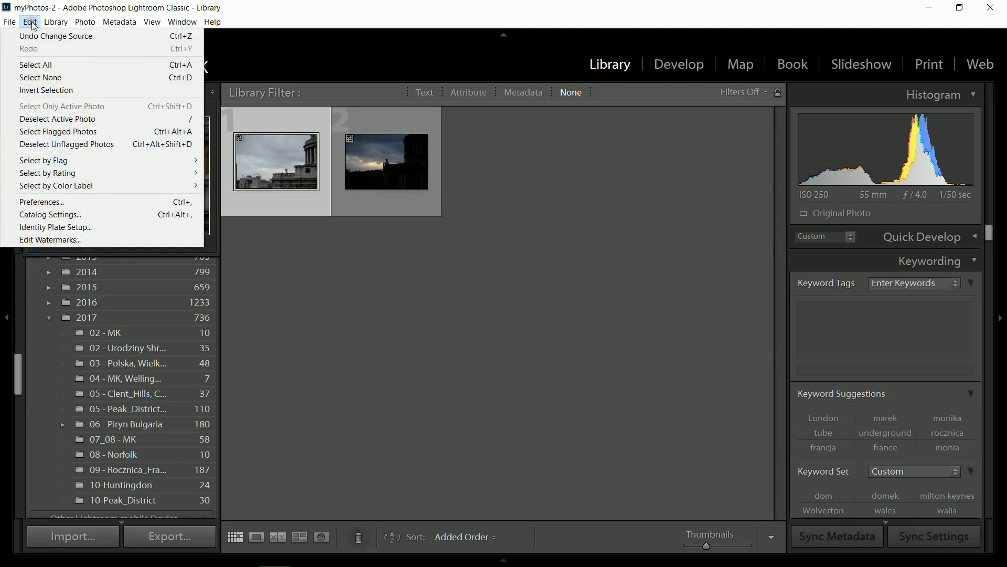
click(141, 205)
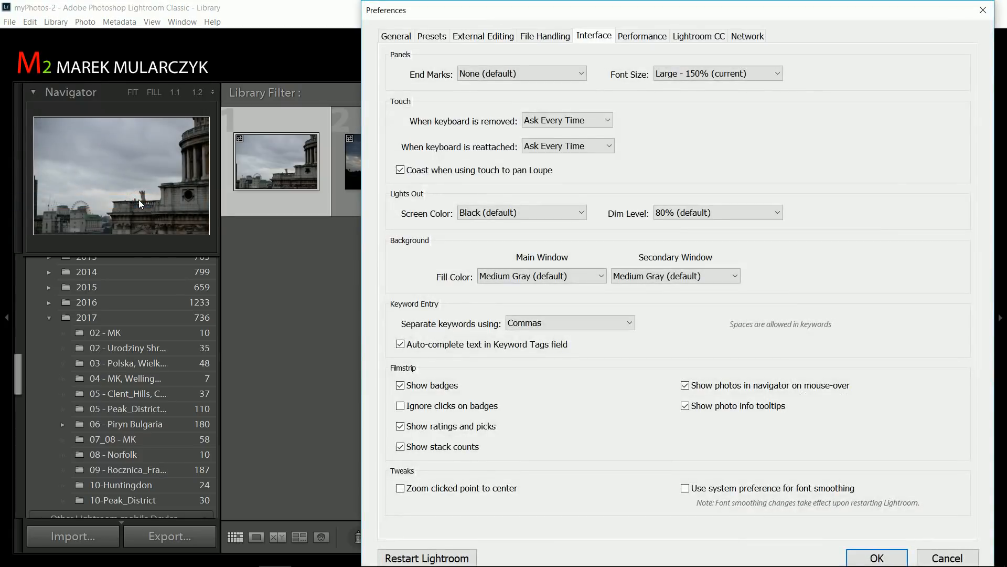
click(398, 39)
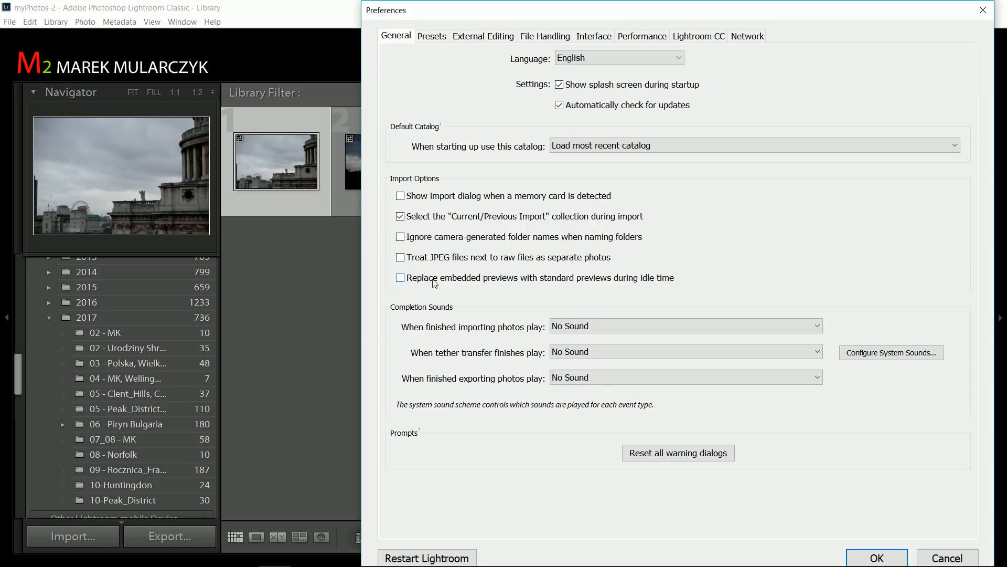
click(943, 559)
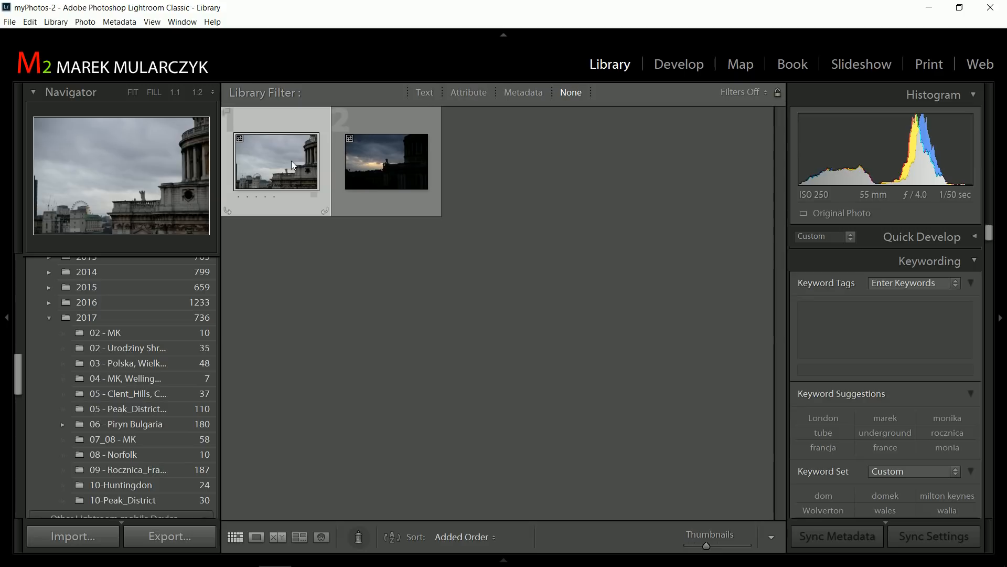
Develop the first imported photo with exposure +0.35, highlights -100 and shadows +61, and return to the Library
click(676, 72)
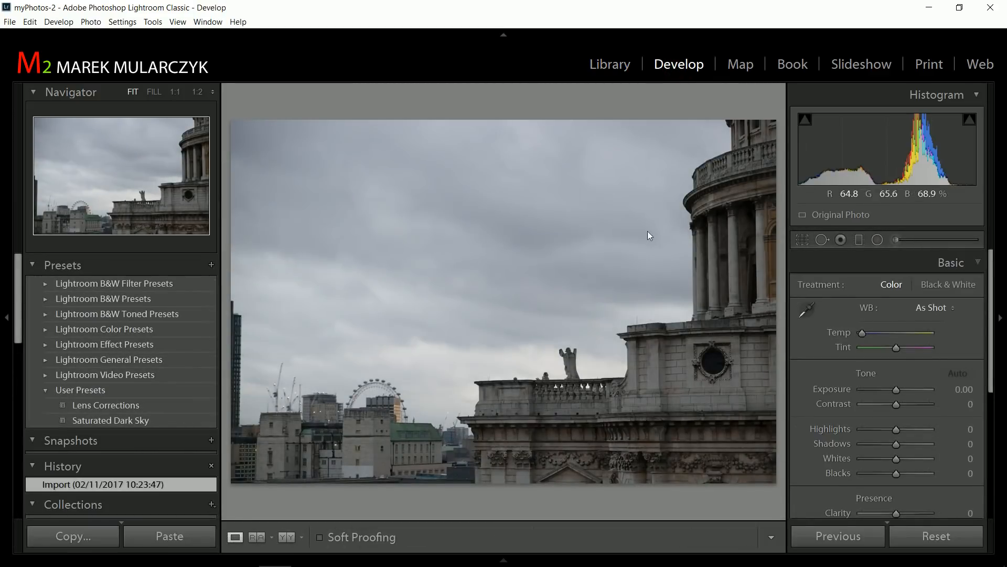
click(445, 291)
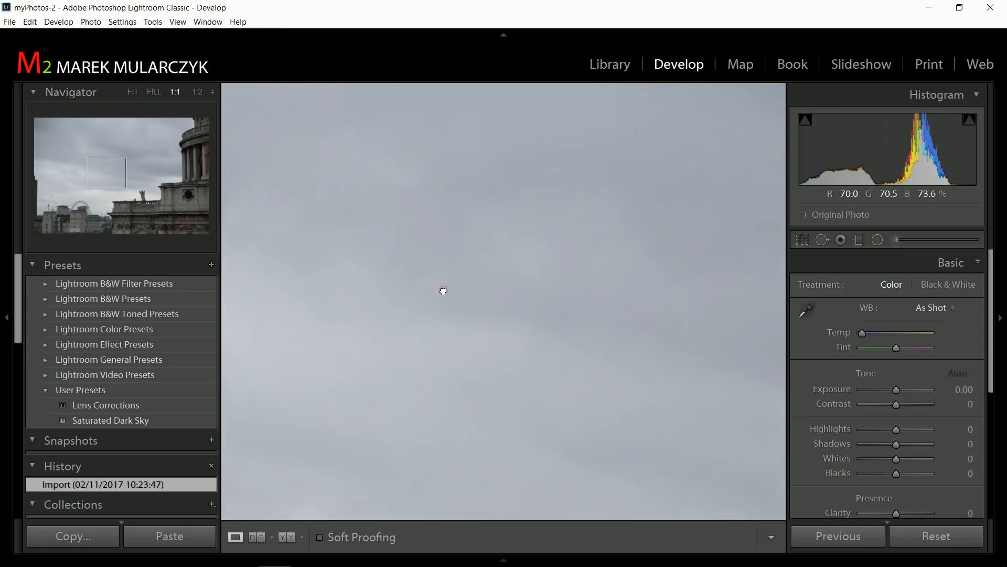
key(z)
key(z)
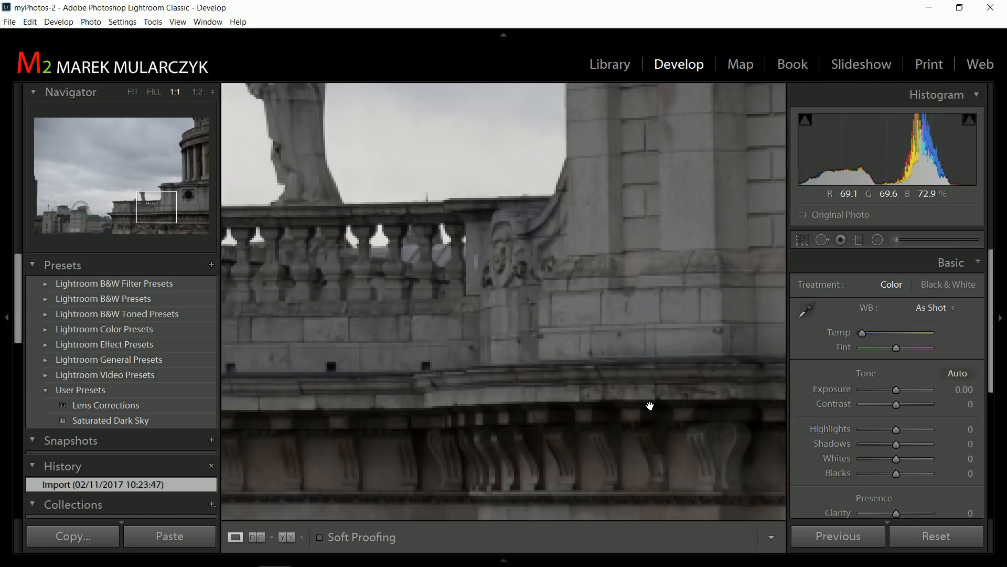
drag(565, 278, 619, 379)
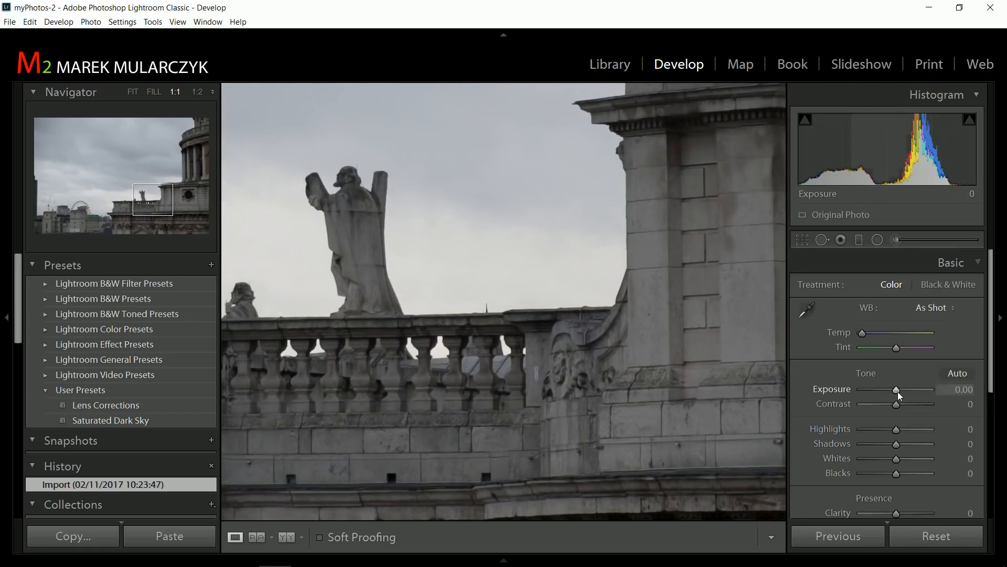
drag(898, 392, 899, 391)
drag(897, 430, 836, 428)
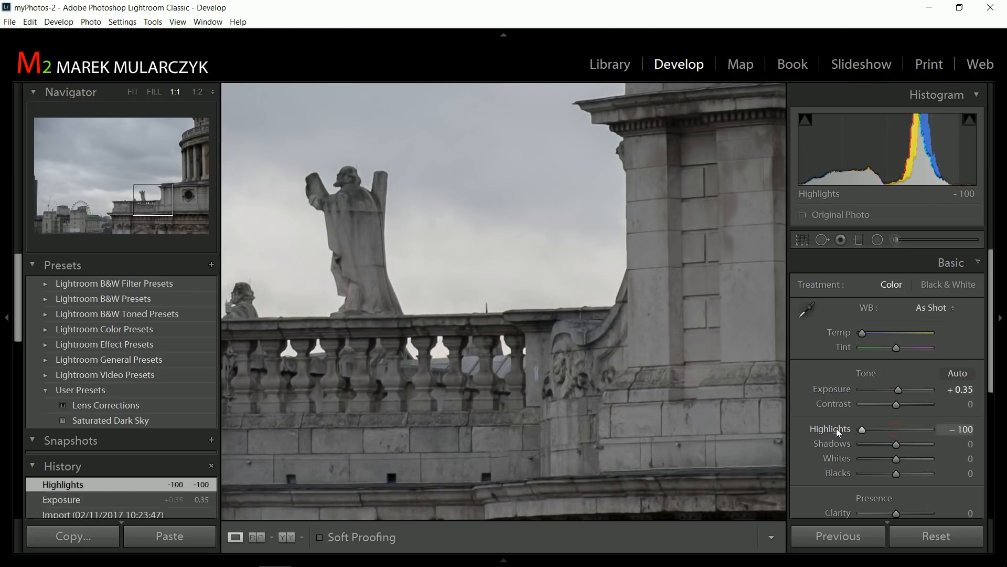
click(133, 92)
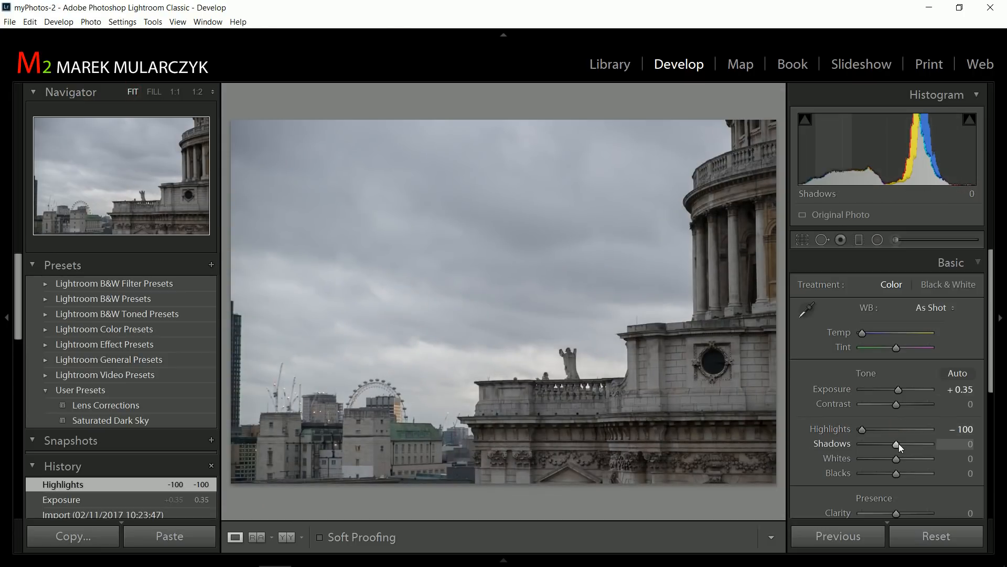
drag(897, 446, 917, 446)
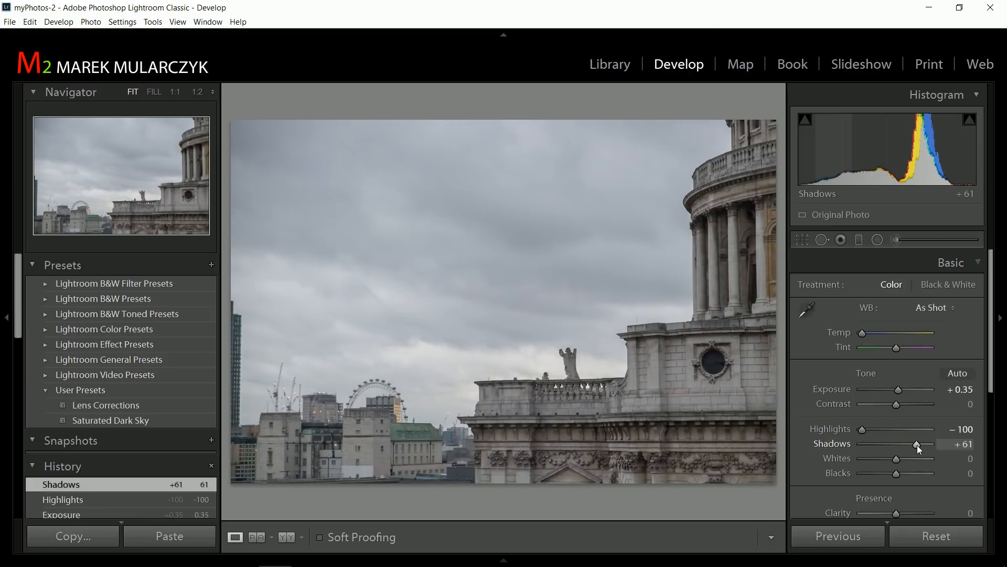
click(610, 65)
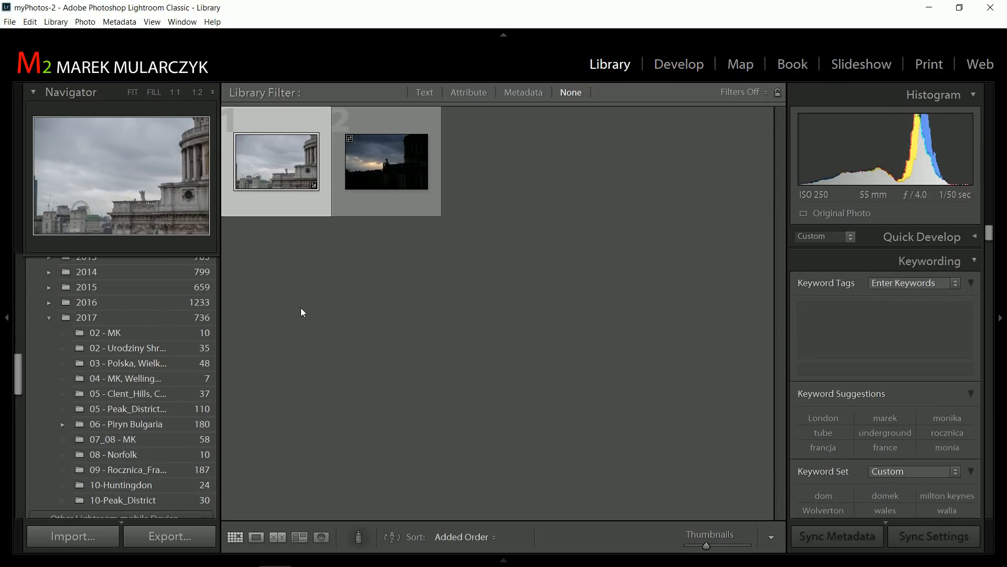
Develop the second photo, _DSF7304.RAF, with highlights -100, shadows +100 and exposure +0.66, and return to the Library
mouse_move(275, 197)
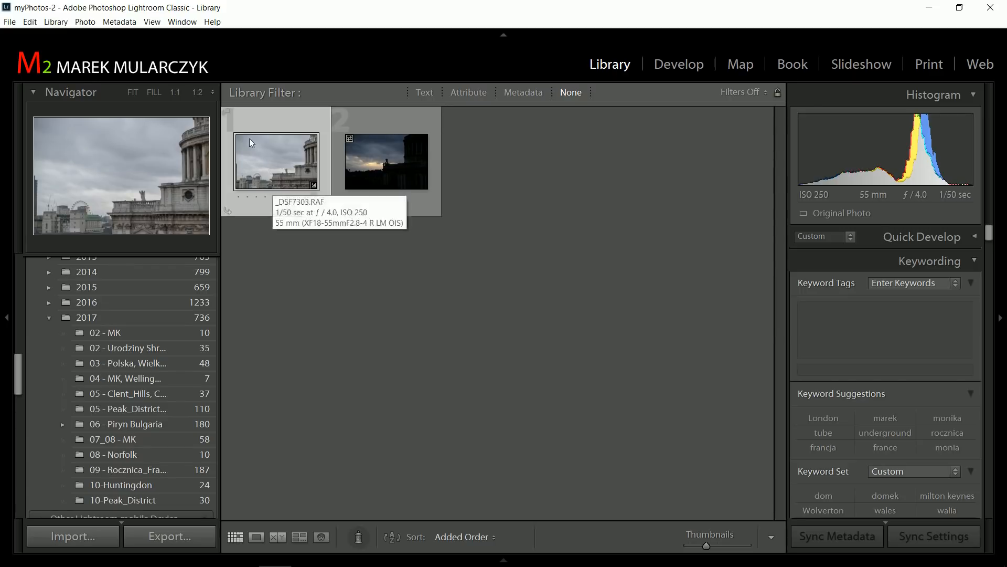
click(382, 170)
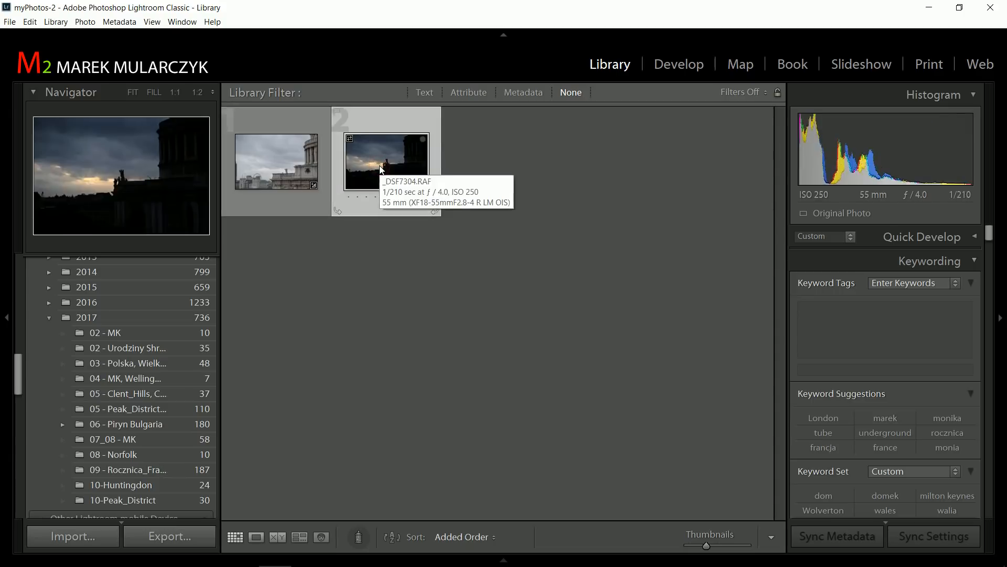
key(d)
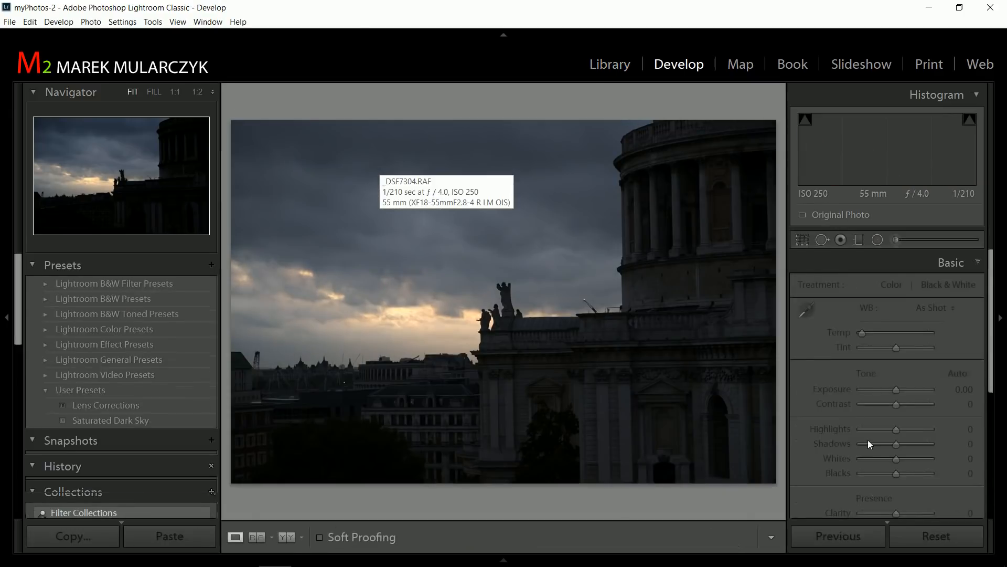
drag(896, 429, 853, 435)
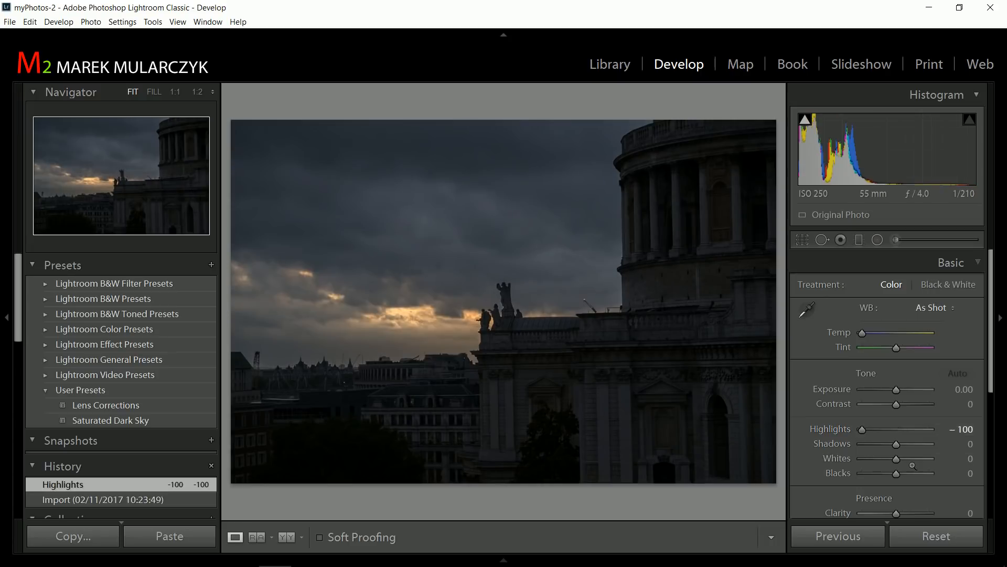
drag(896, 444, 942, 446)
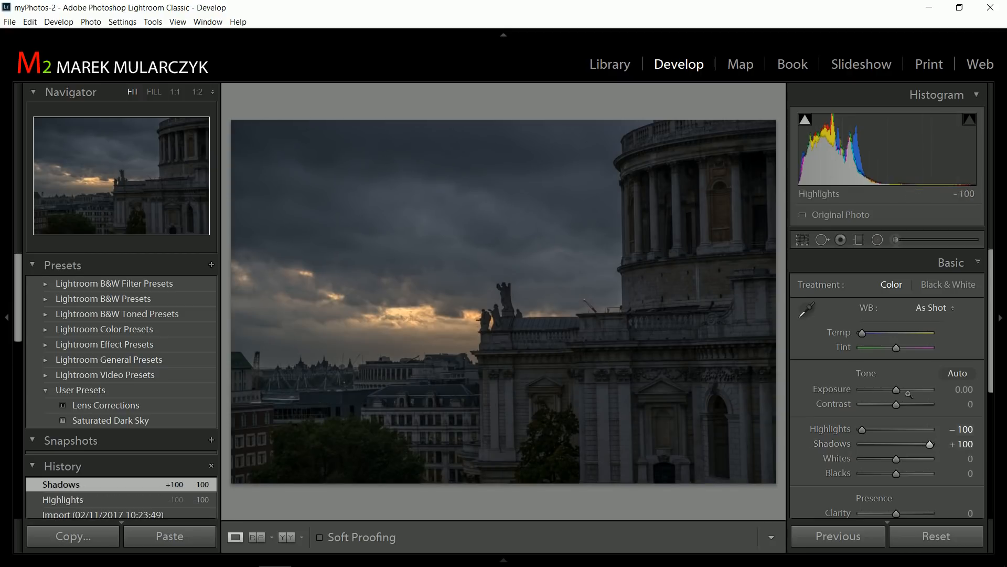
drag(896, 390, 901, 390)
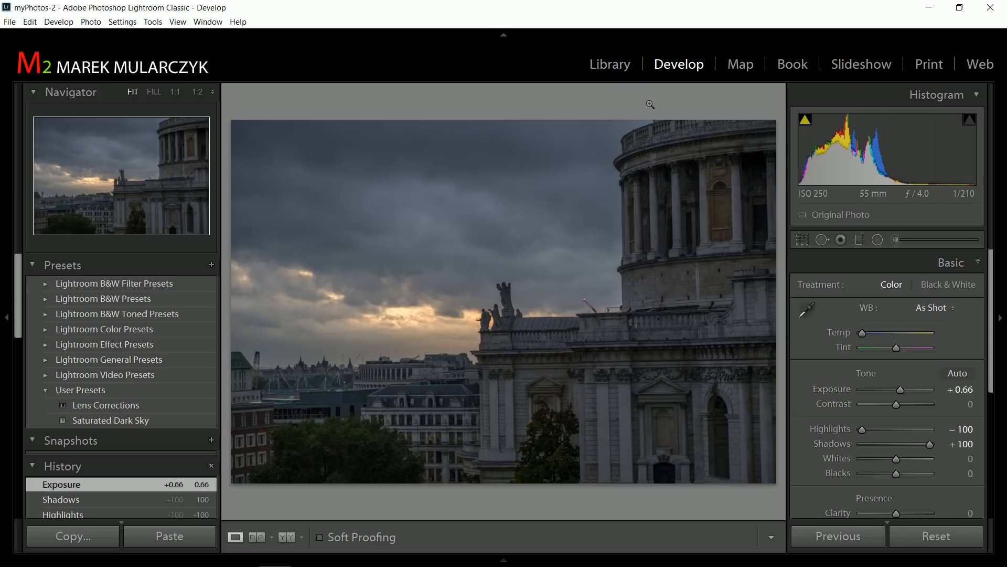
click(613, 65)
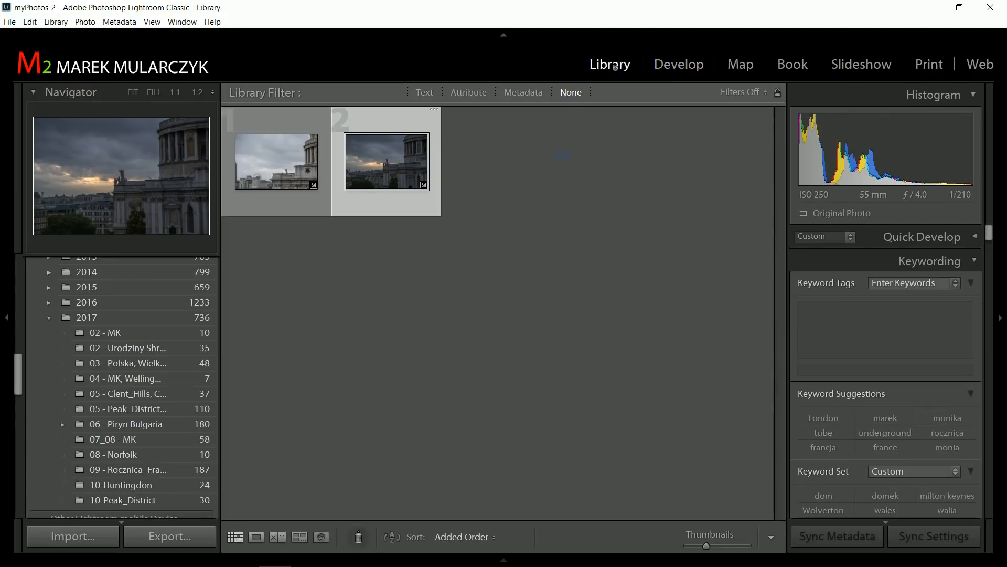
Undo the exposure, shadows and highlights adjustments made to the second photo
mouse_move(353, 138)
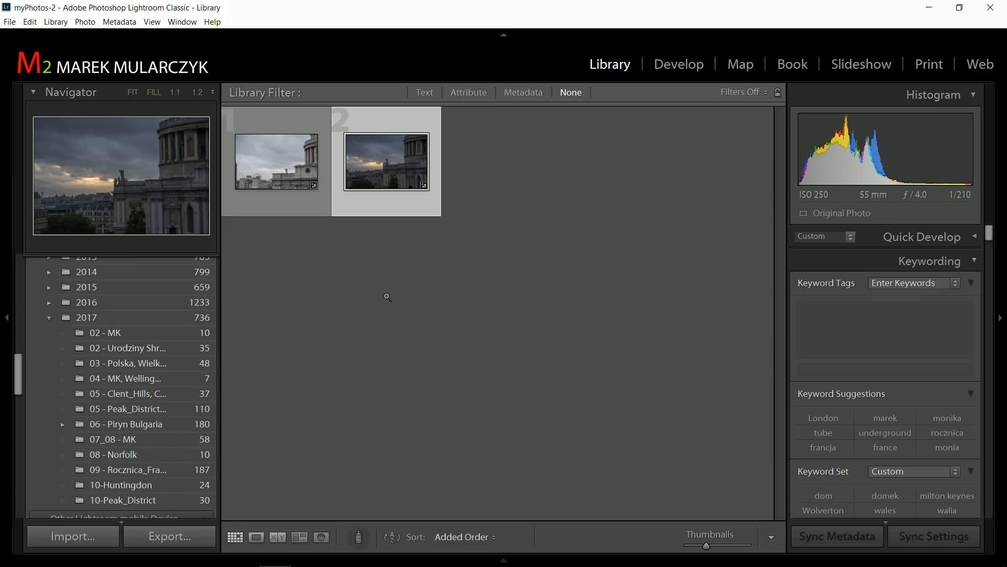
key(ctrl+z)
key(ctrl+z)
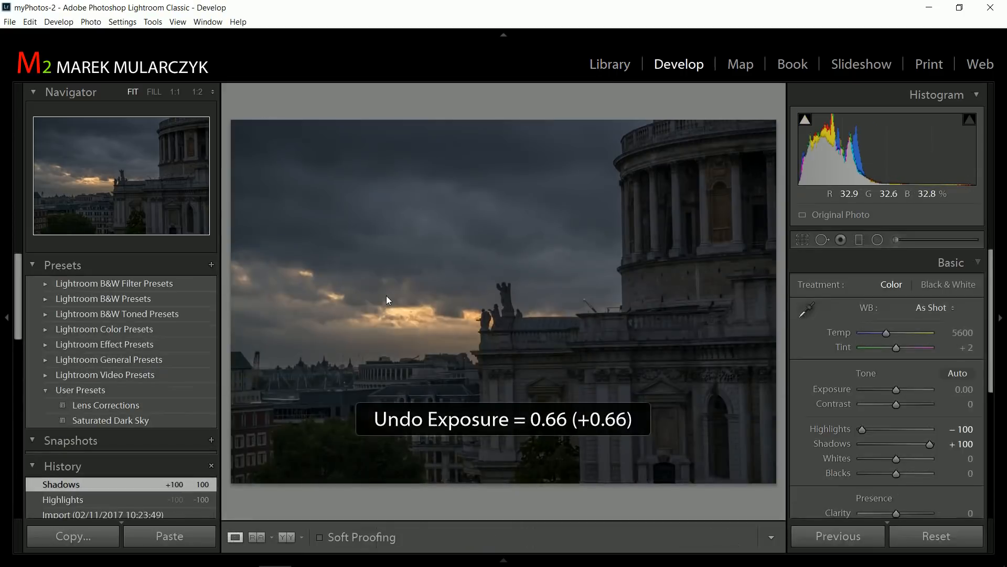
key(ctrl+z)
key(ctrl+z)
key(ctrl+z)
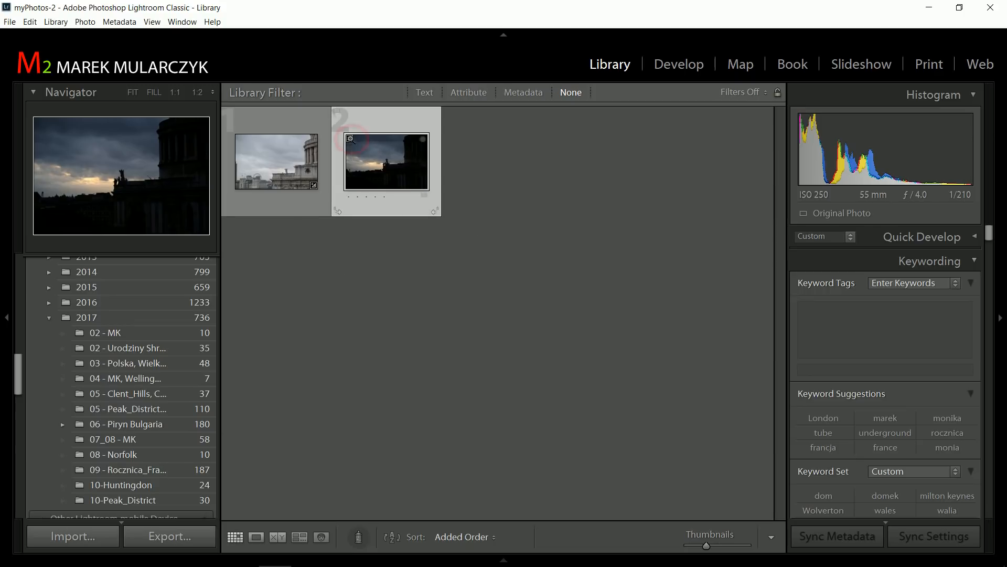
Build a standard-sized preview from the embedded preview for the selected second photo only
click(350, 139)
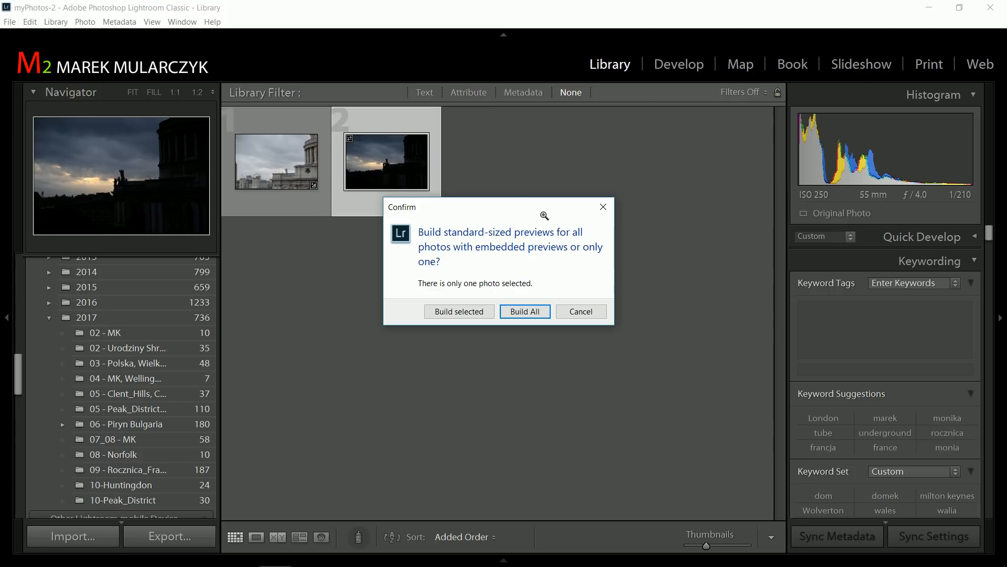
click(453, 313)
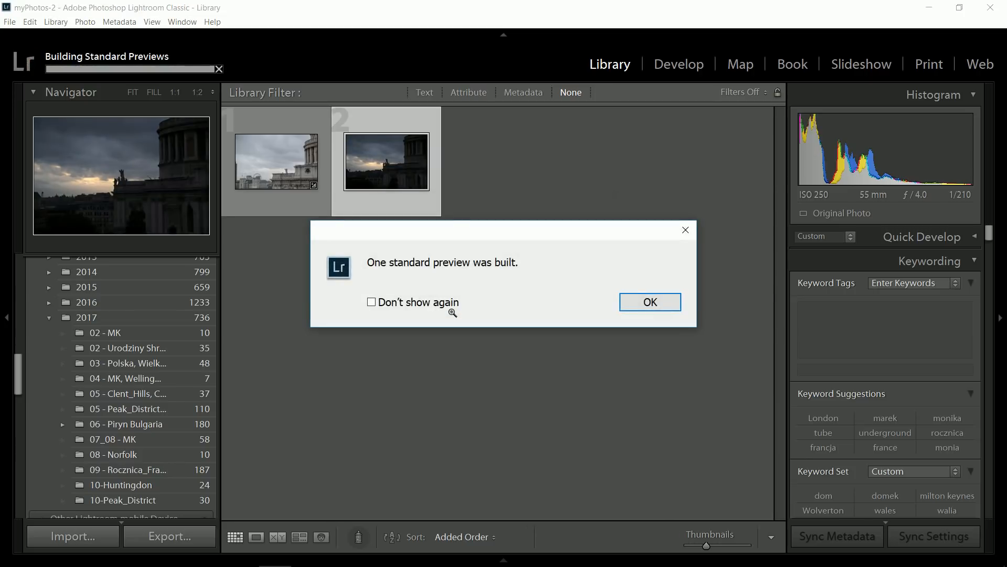
click(653, 299)
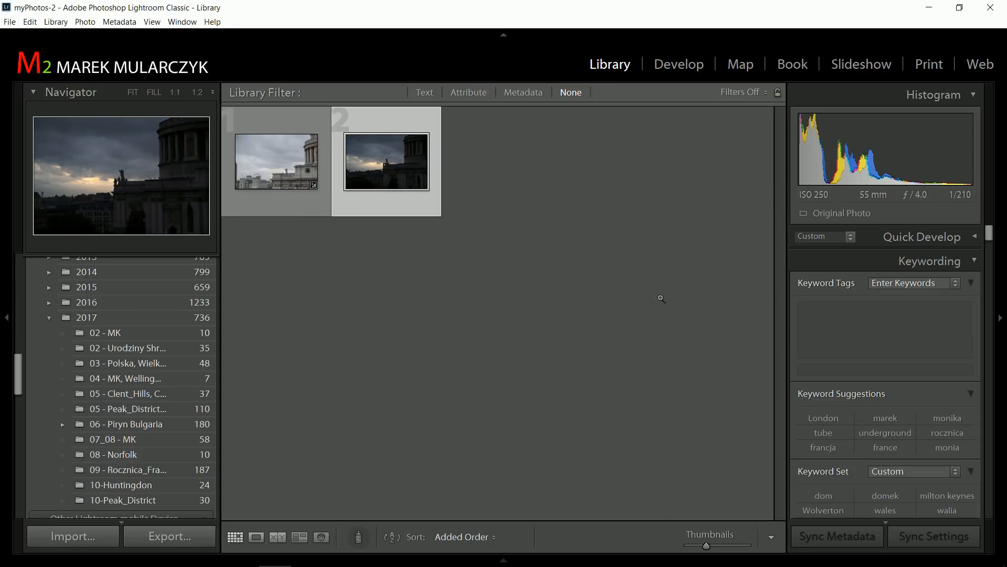